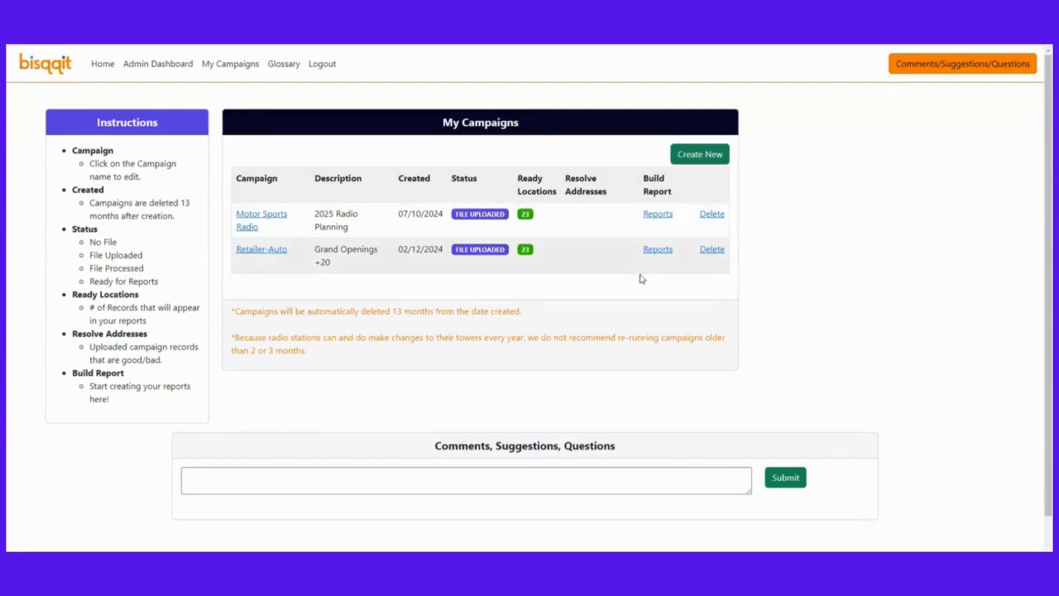
# Open the Reports builder from the Retailer-Auto campaign row on My Campaigns
pyautogui.click(658, 251)
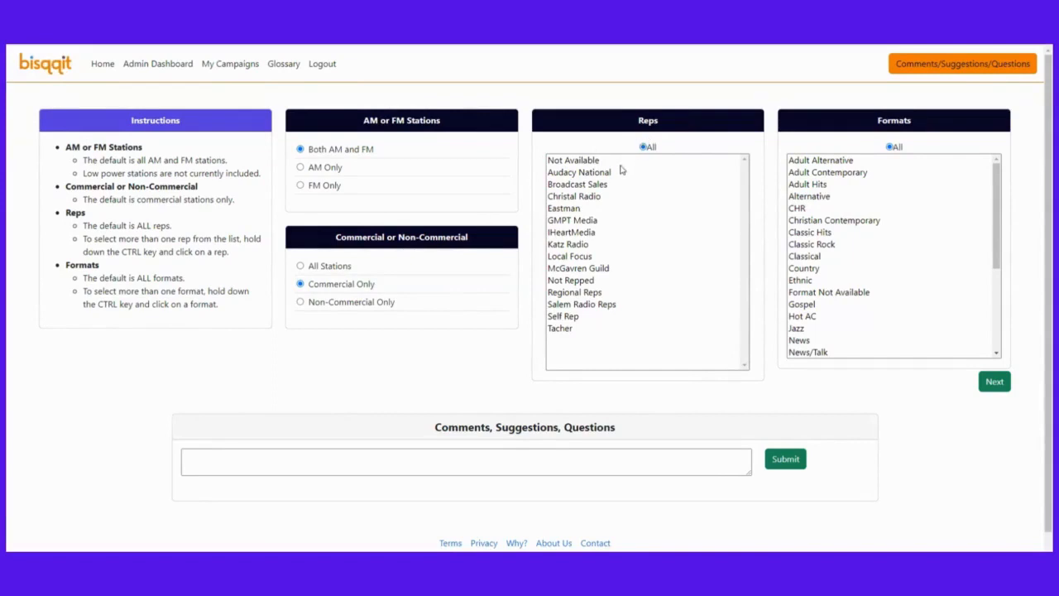
# Try a Christal Radio, Katz Radio and Regional Reps selection, then revert reps to All
pyautogui.click(586, 199)
pyautogui.keyDown('ctrl'); pyautogui.click(574, 245); pyautogui.keyUp('ctrl')
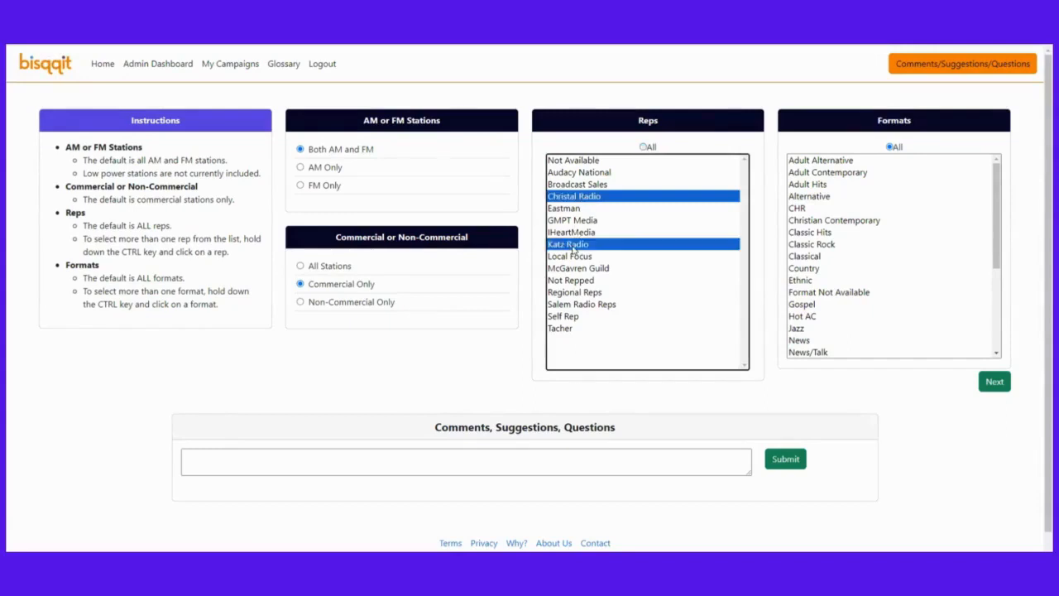
pyautogui.keyDown('ctrl'); pyautogui.click(571, 293); pyautogui.keyUp('ctrl')
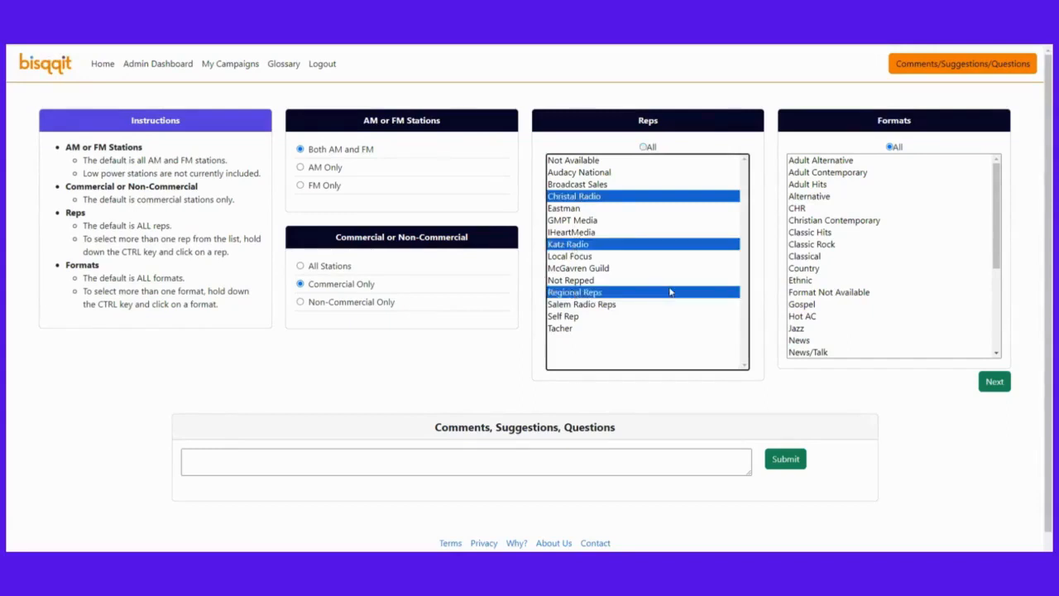
pyautogui.click(644, 147)
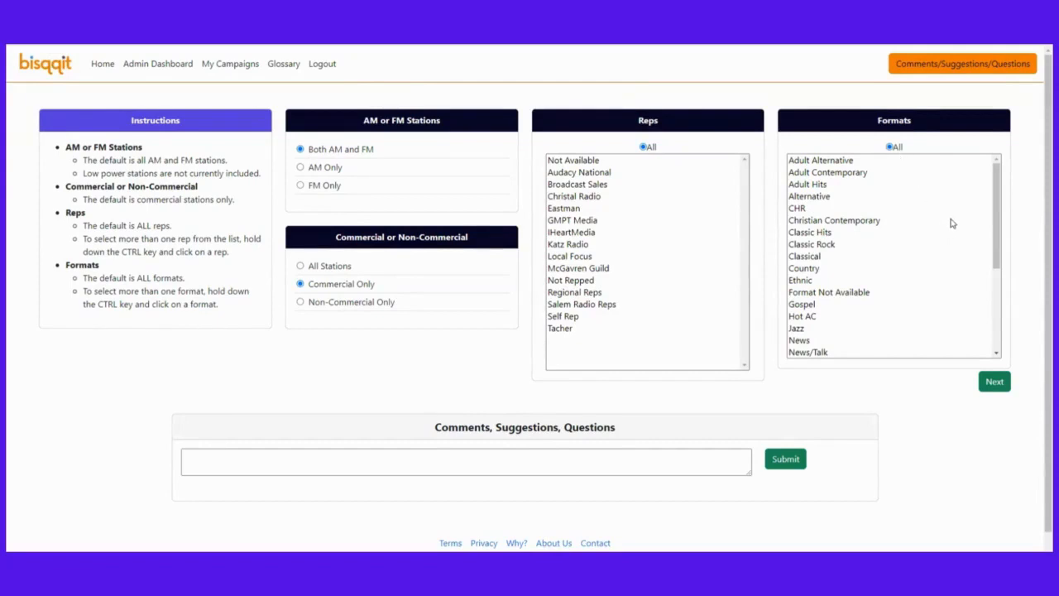
# Try Spanish-language and then News/Talk formats, reset Formats to All, and continue to population demos
pyautogui.scroll(-1, 953, 222)
pyautogui.scroll(-2, 958, 223)
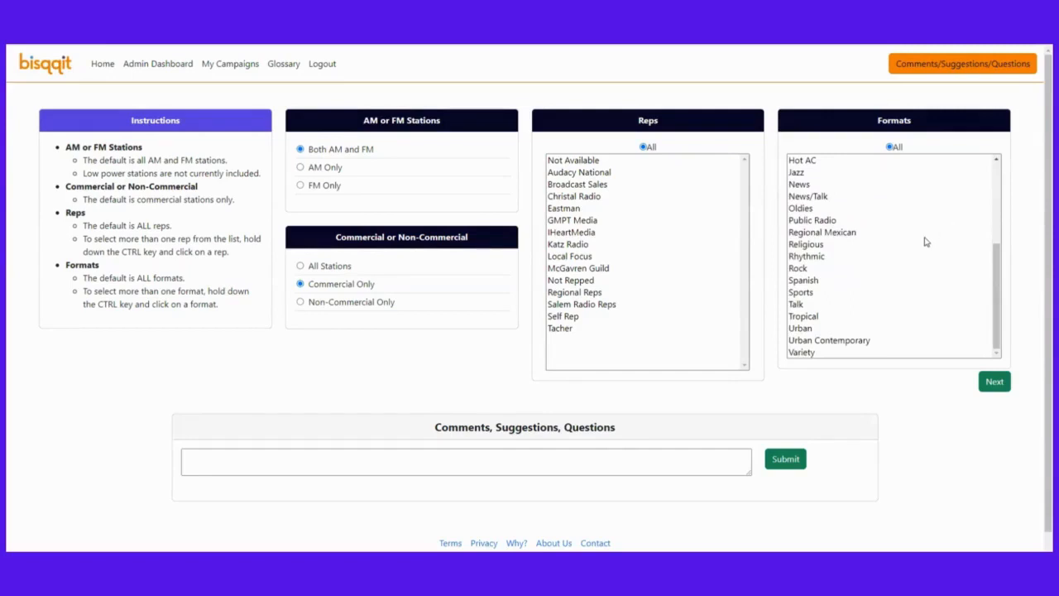
pyautogui.click(845, 234)
pyautogui.keyDown('ctrl'); pyautogui.click(815, 283); pyautogui.keyUp('ctrl')
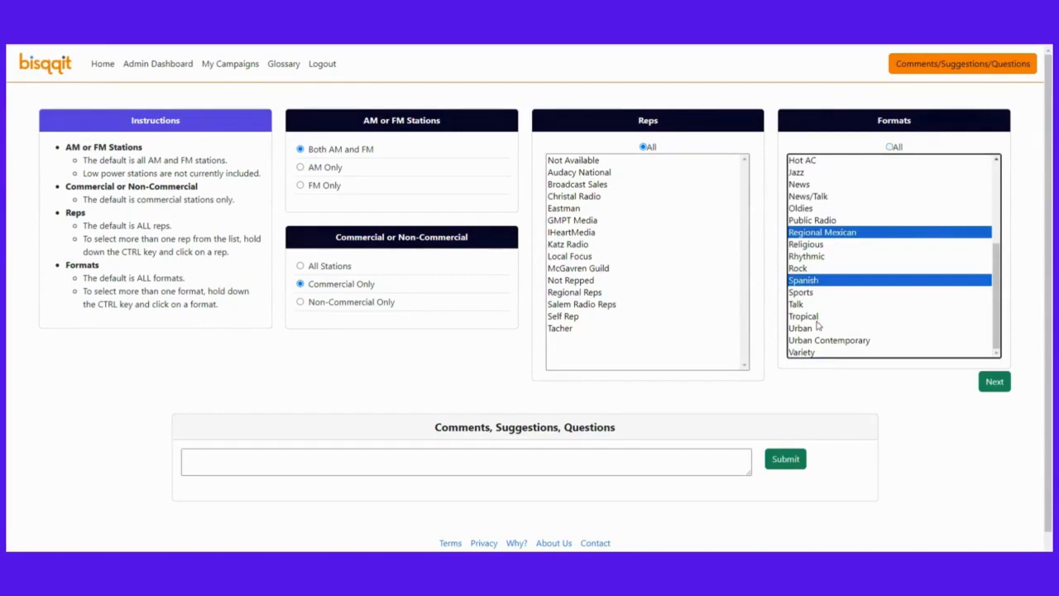
pyautogui.keyDown('ctrl'); pyautogui.click(816, 319); pyautogui.keyUp('ctrl')
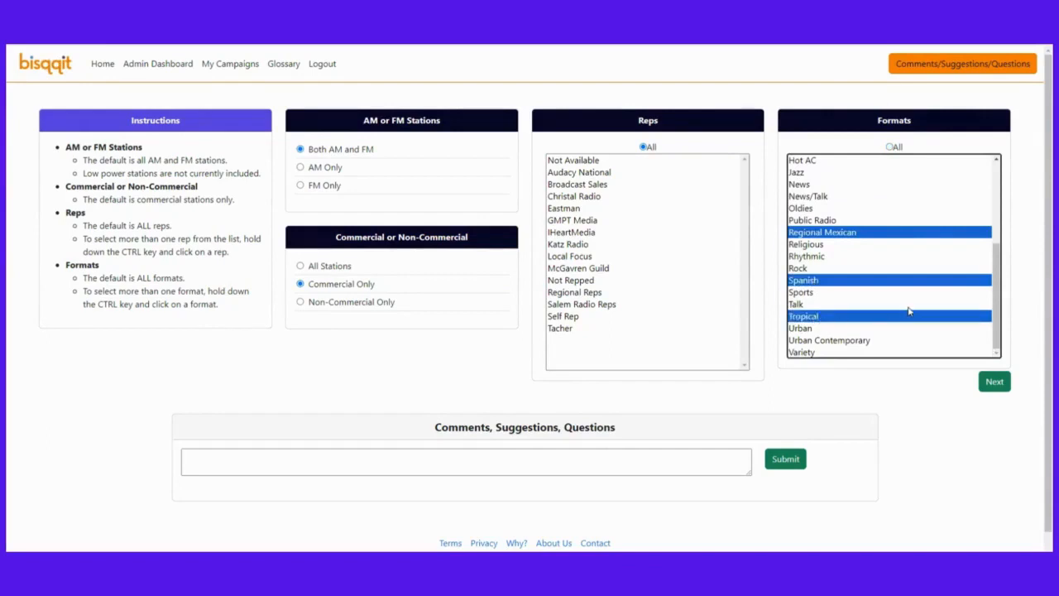
pyautogui.click(807, 187)
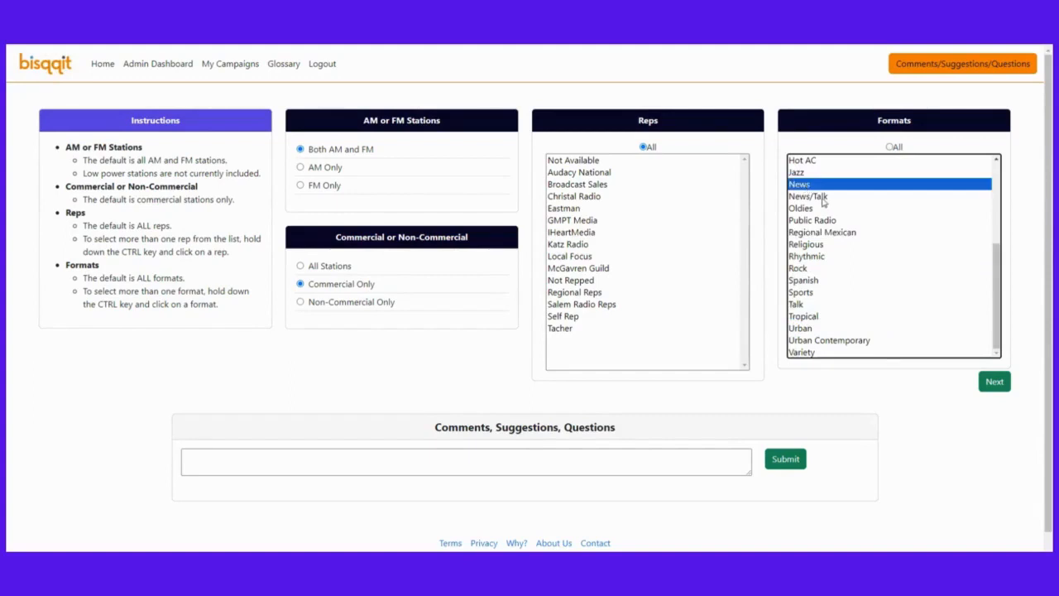
pyautogui.keyDown('ctrl'); pyautogui.click(824, 199); pyautogui.keyUp('ctrl')
pyautogui.keyDown('ctrl'); pyautogui.click(815, 304); pyautogui.keyUp('ctrl')
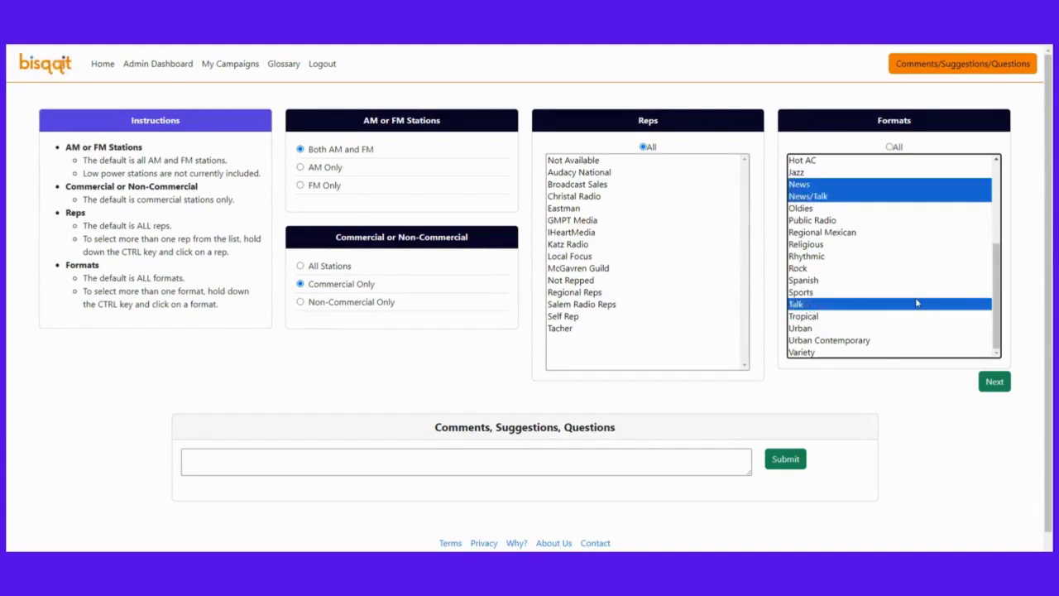
pyautogui.click(891, 147)
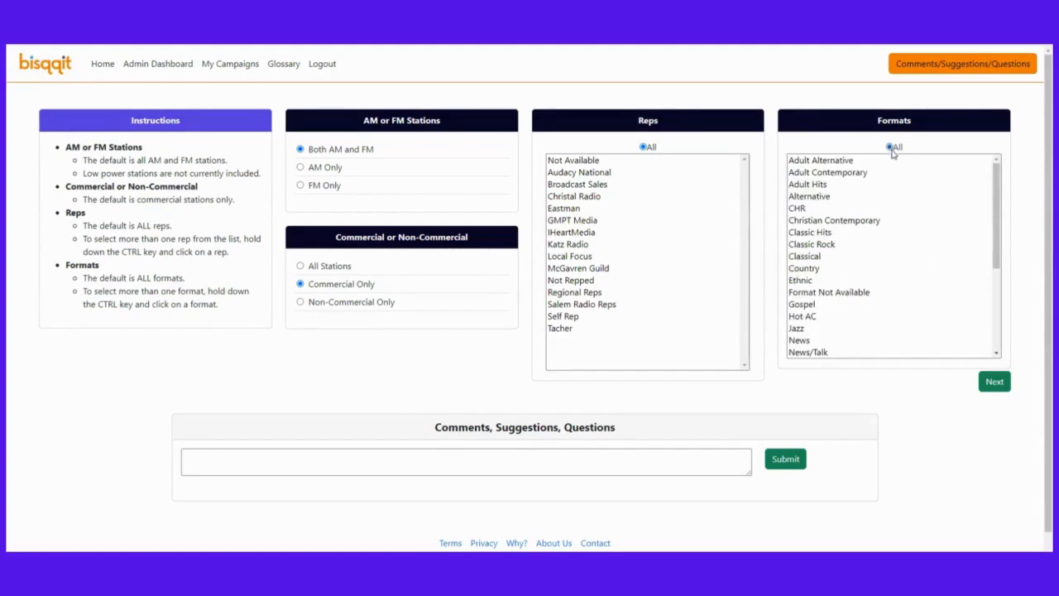
pyautogui.click(990, 386)
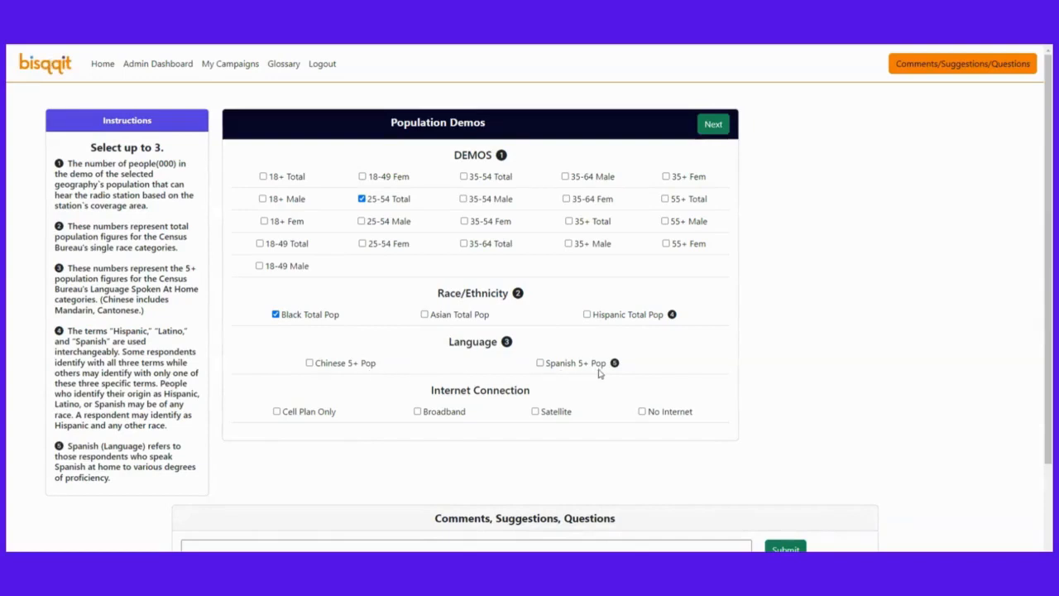
# Add Spanish 5+ Pop as the third demo alongside 25-54 Total and Black Total Pop
pyautogui.moveTo(592, 369); pyautogui.dragTo(601, 370)
pyautogui.click(540, 364)
pyautogui.click(721, 364)
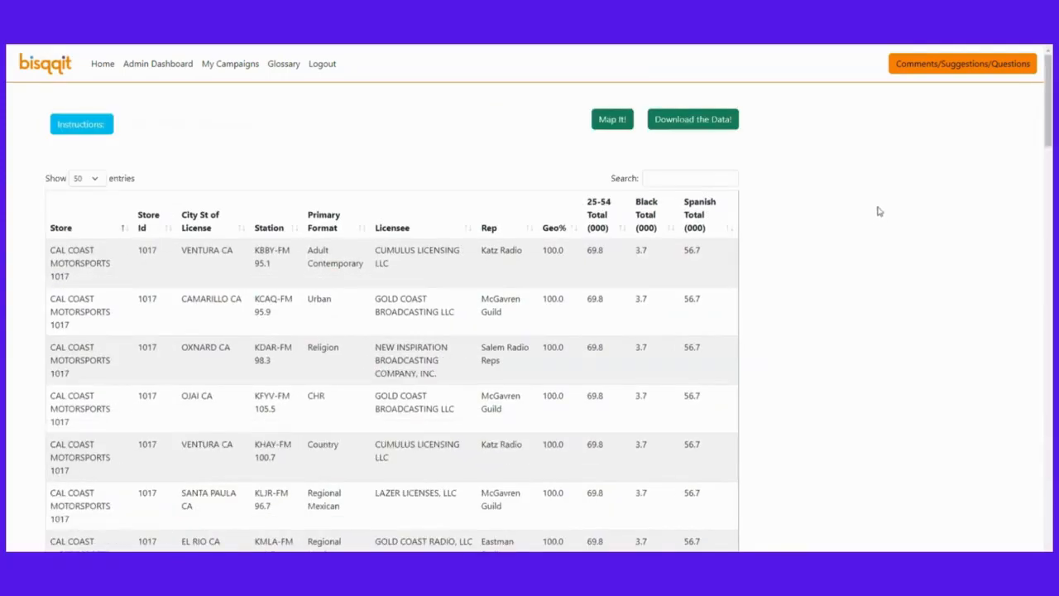
# Scroll down through store 1017's station results table starting at KBBY-FM 95.1
pyautogui.scroll(-1, 879, 205)
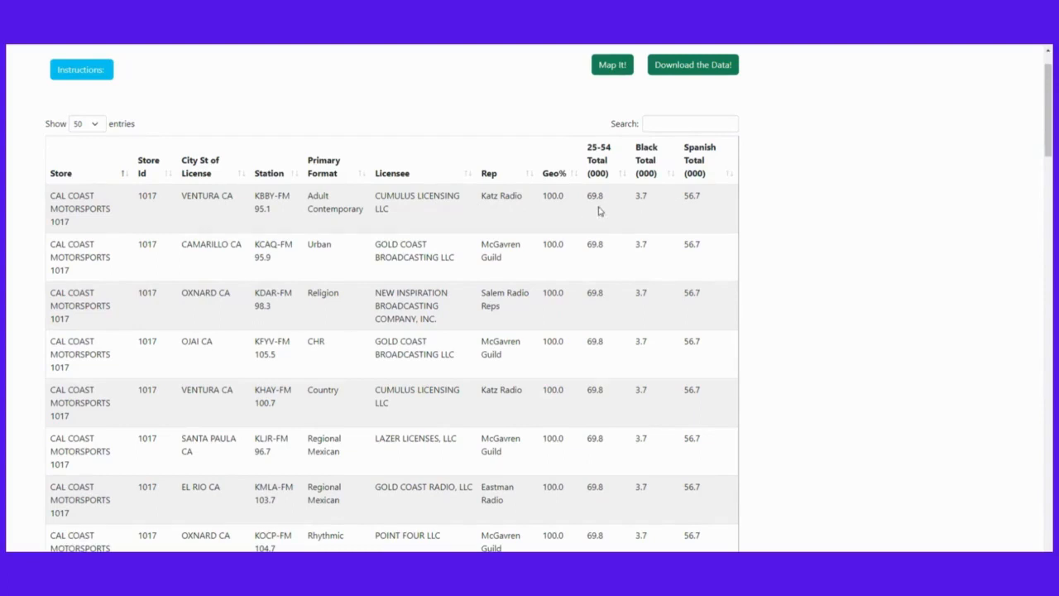
pyautogui.scroll(-1, 555, 208)
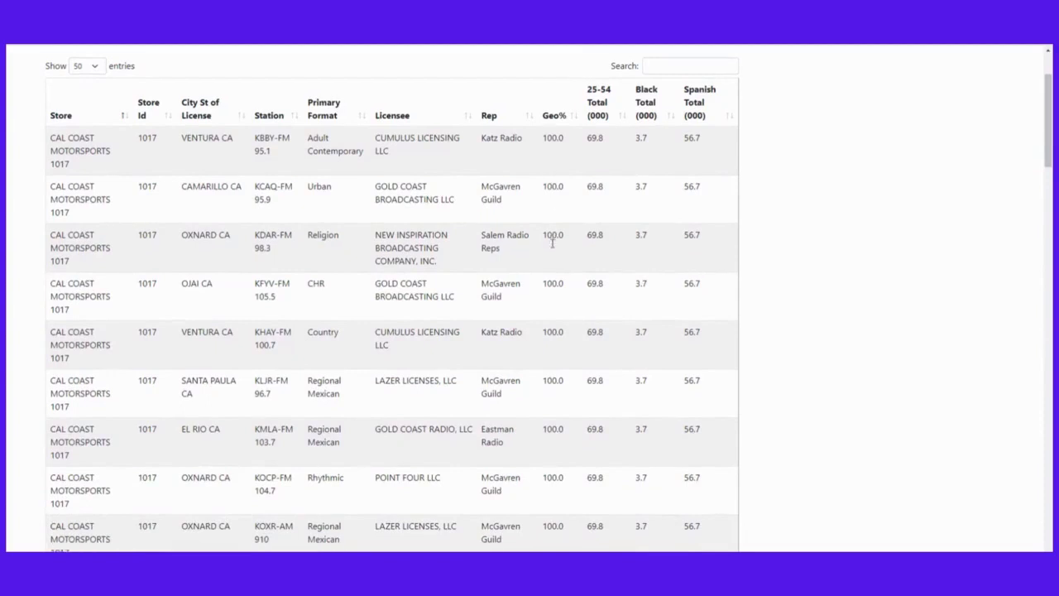
pyautogui.scroll(-2, 552, 247)
pyautogui.scroll(-5, 553, 252)
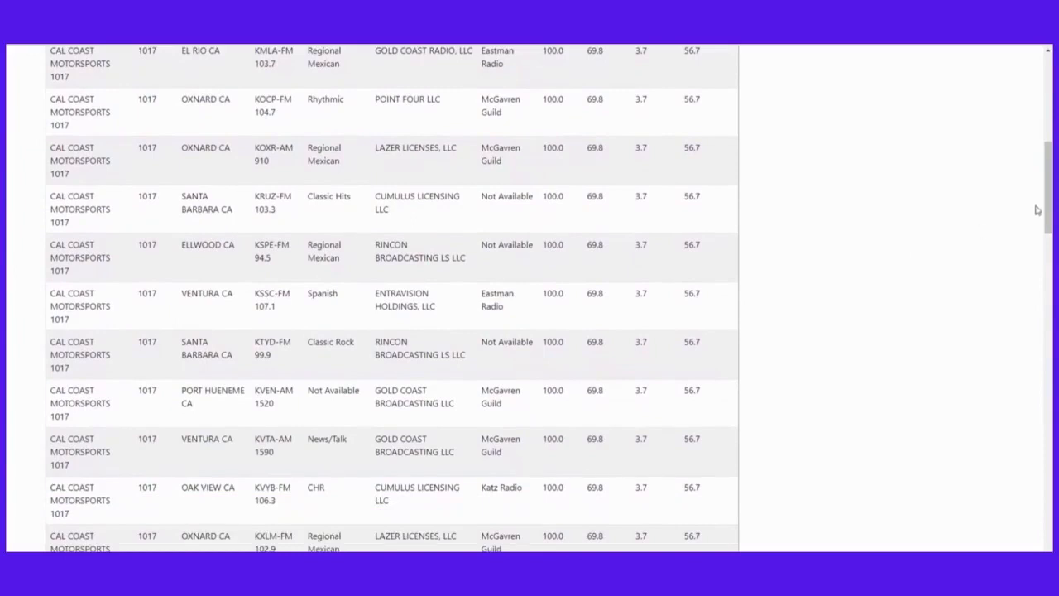
pyautogui.moveTo(1038, 210); pyautogui.dragTo(1037, 274)
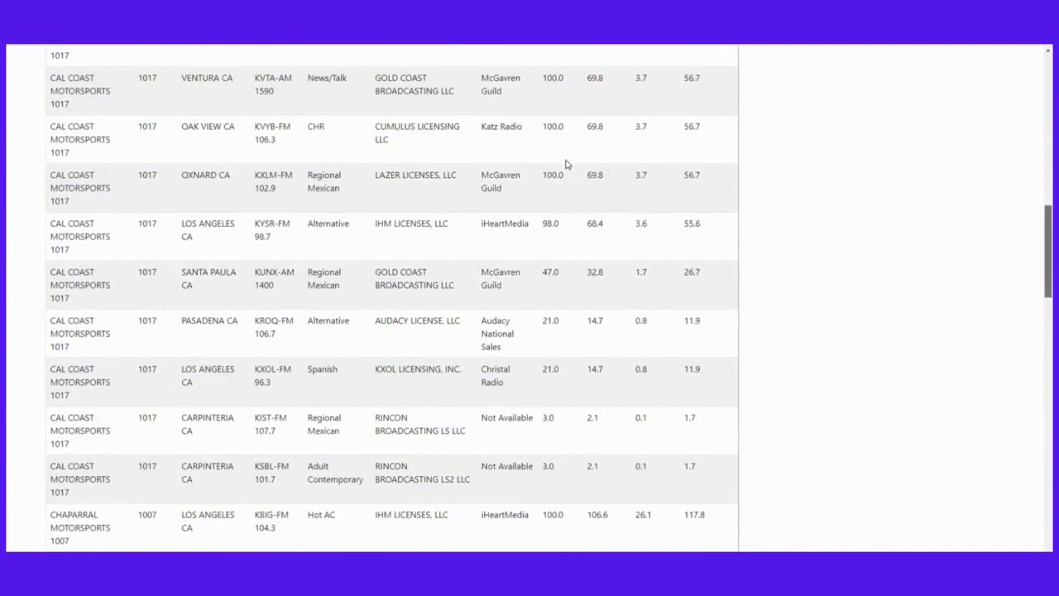
pyautogui.moveTo(544, 177); pyautogui.dragTo(567, 175)
pyautogui.moveTo(542, 272); pyautogui.dragTo(563, 274)
pyautogui.scroll(3, 828, 215)
pyautogui.scroll(6, 828, 213)
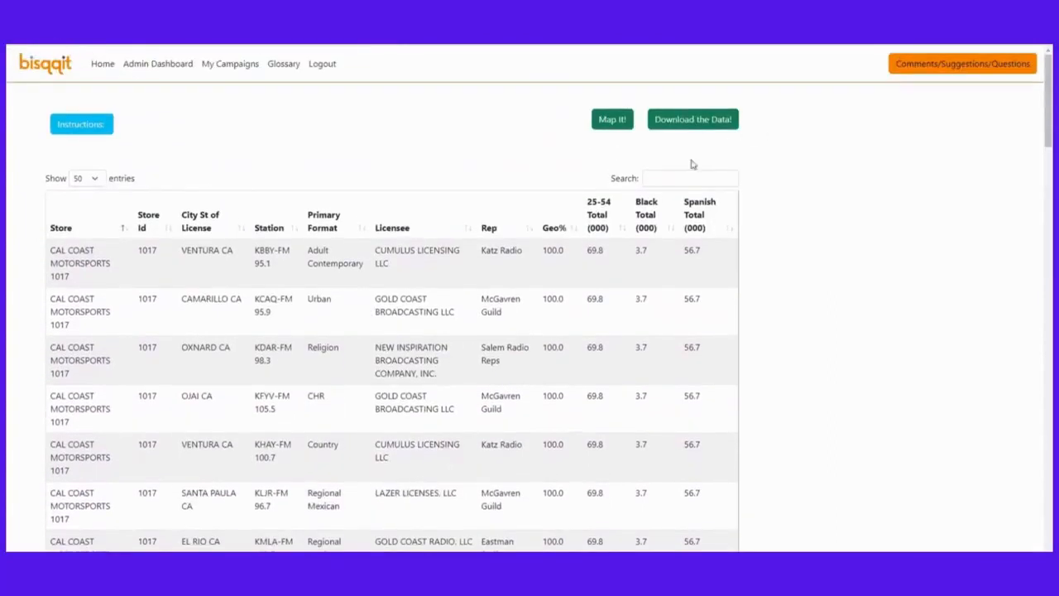
# Search the station table for 'kha', clear the search, and download the full station data
pyautogui.click(670, 177)
pyautogui.write('khay')
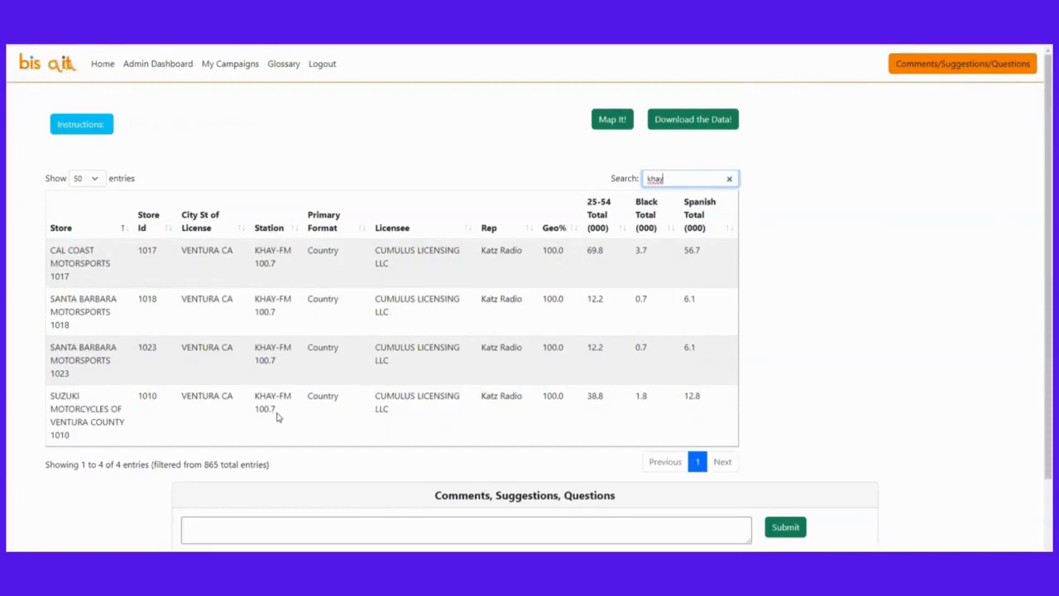
pyautogui.click(730, 178)
pyautogui.click(701, 124)
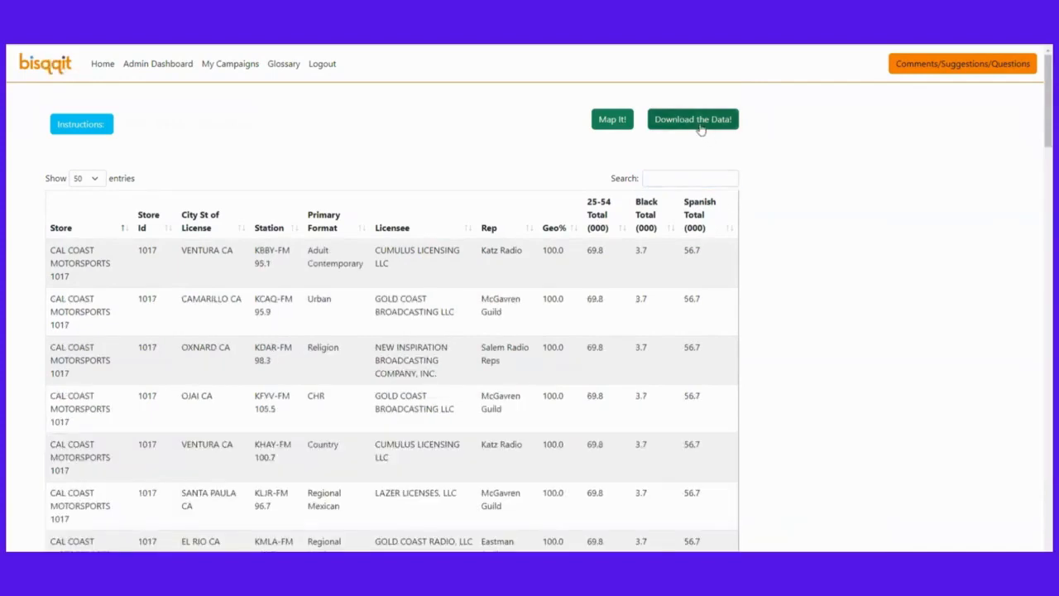